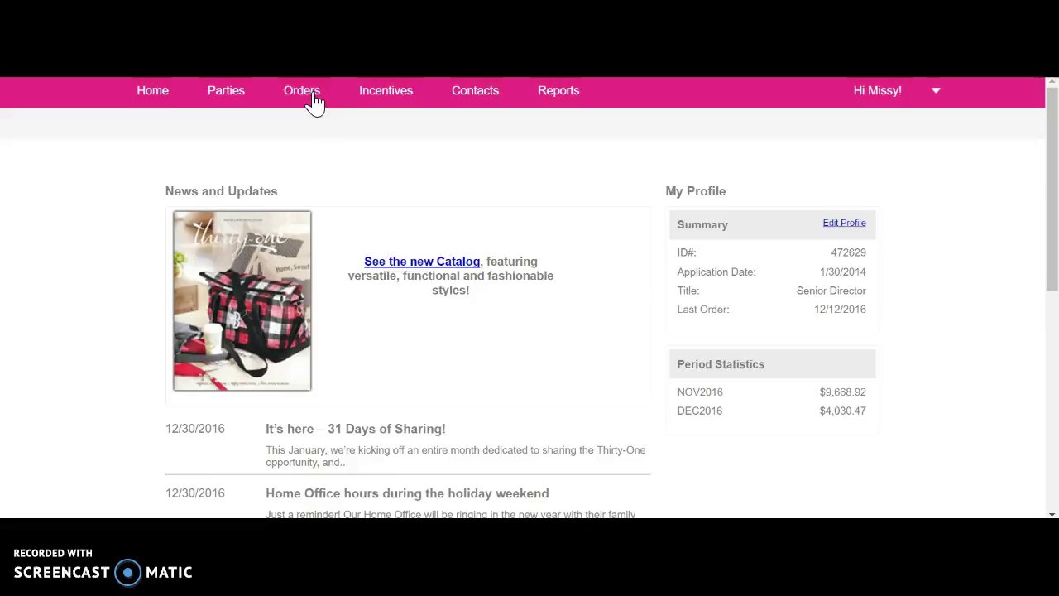
# - Start a new order from Orders with the order type set to Add-On Kit
pyautogui.click(318, 98)
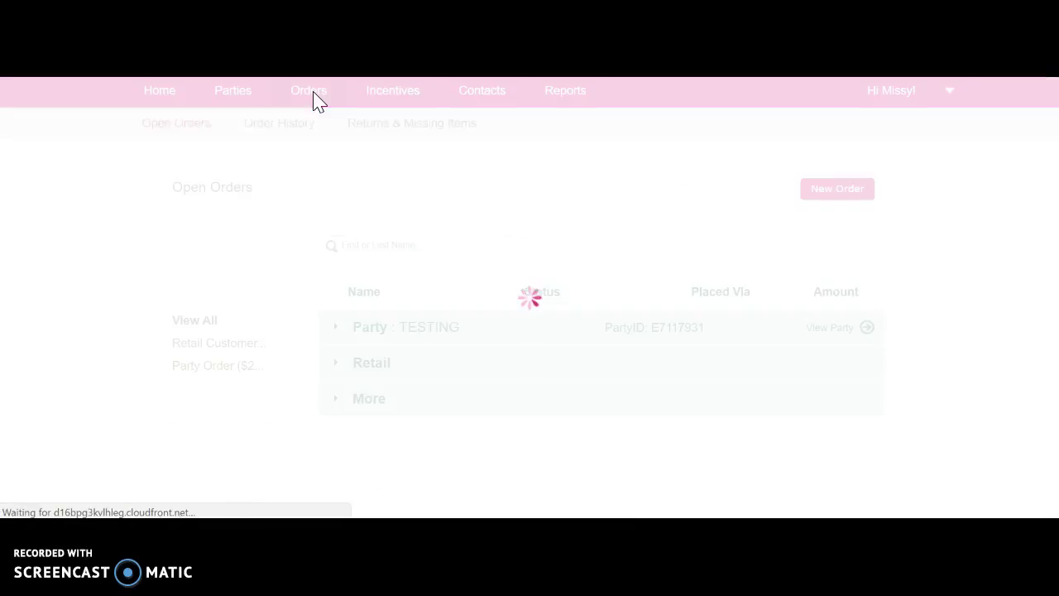
pyautogui.click(823, 193)
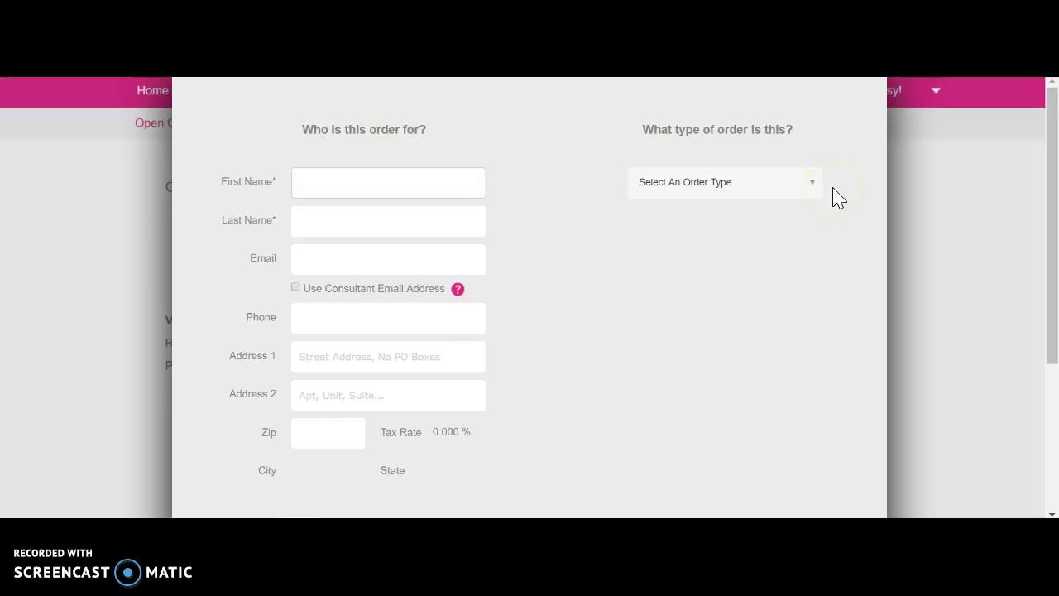
pyautogui.click(782, 189)
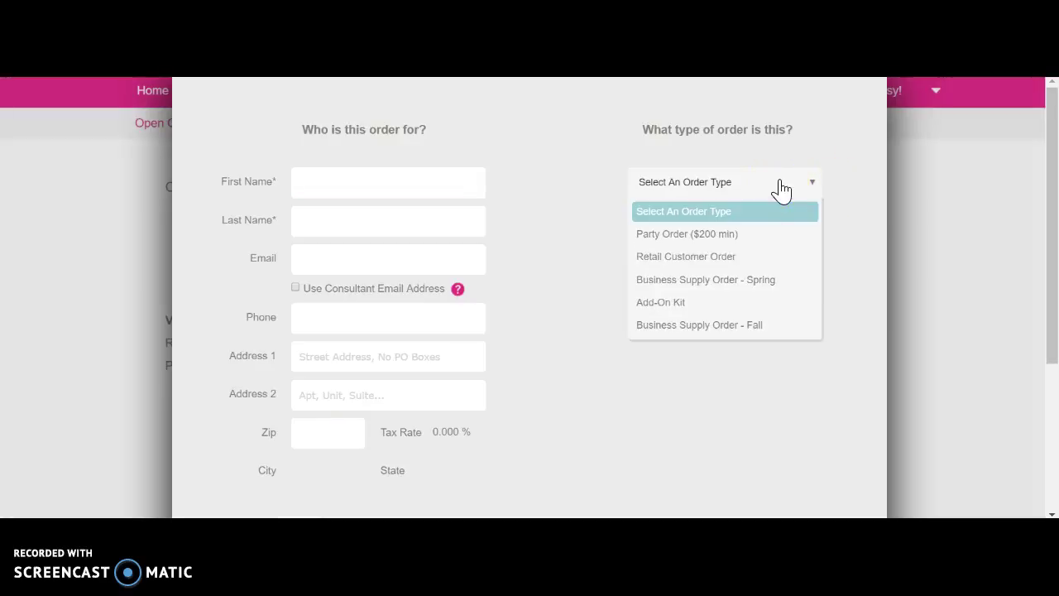
pyautogui.click(691, 302)
# - Fill the customer fields with the consultant's own contact and address details and save
pyautogui.click(562, 199)
pyautogui.click(339, 318)
pyautogui.moveTo(1048, 201); pyautogui.dragTo(1048, 272)
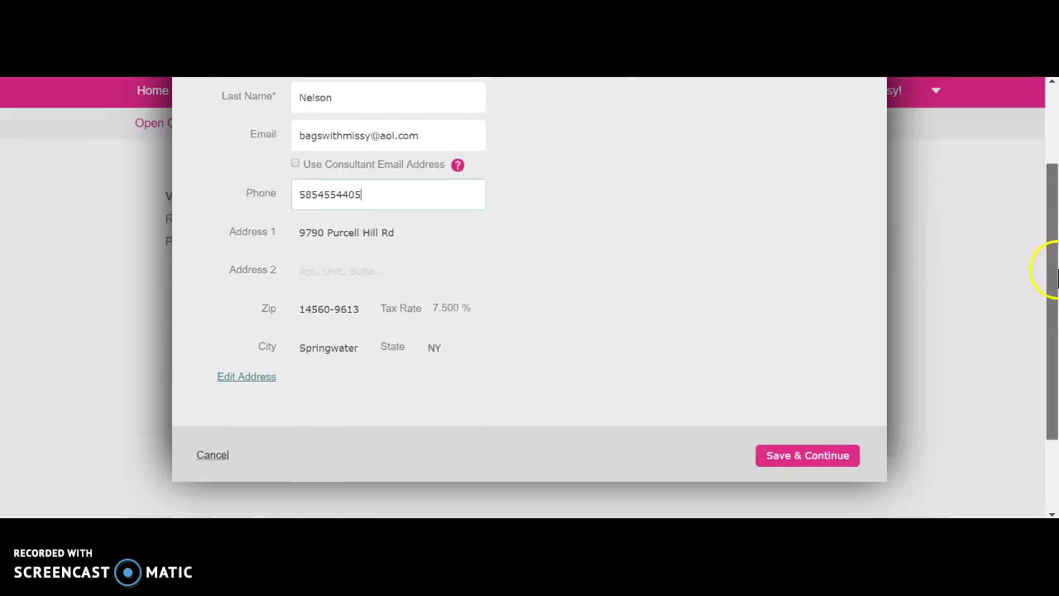
pyautogui.click(808, 453)
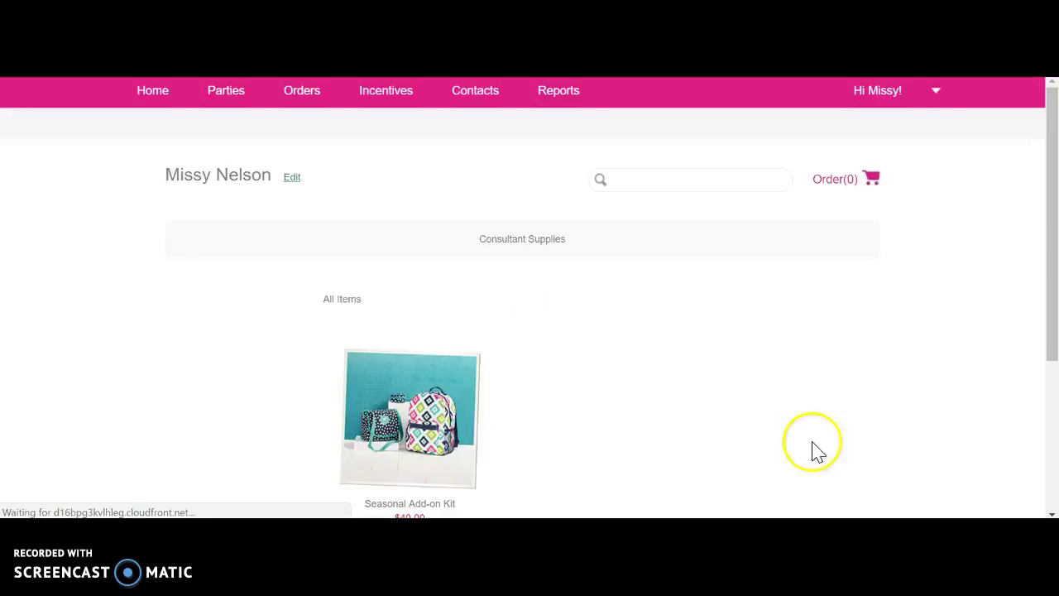
pyautogui.moveTo(1047, 215); pyautogui.dragTo(1047, 279)
# - Add the $40.00 Seasonal Add-on Kit to the order and begin checkout at $50.74
pyautogui.click(413, 354)
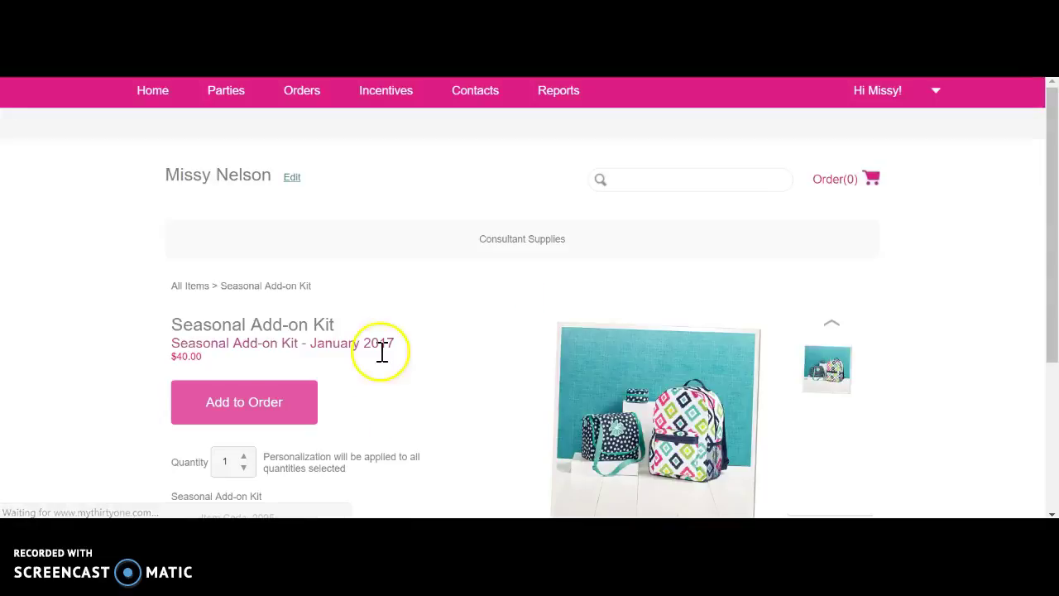
pyautogui.click(258, 405)
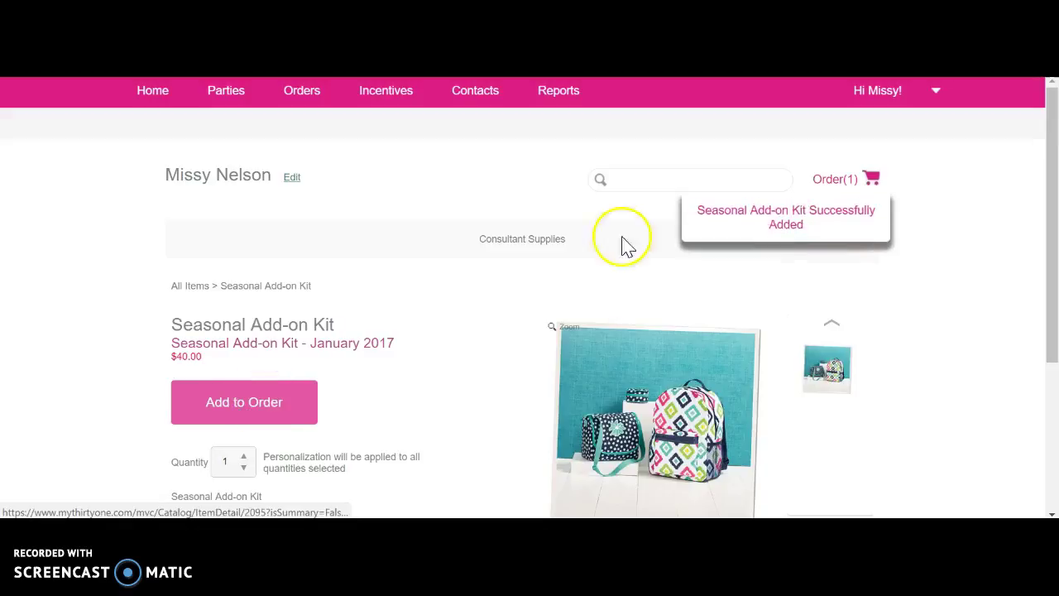
pyautogui.click(852, 181)
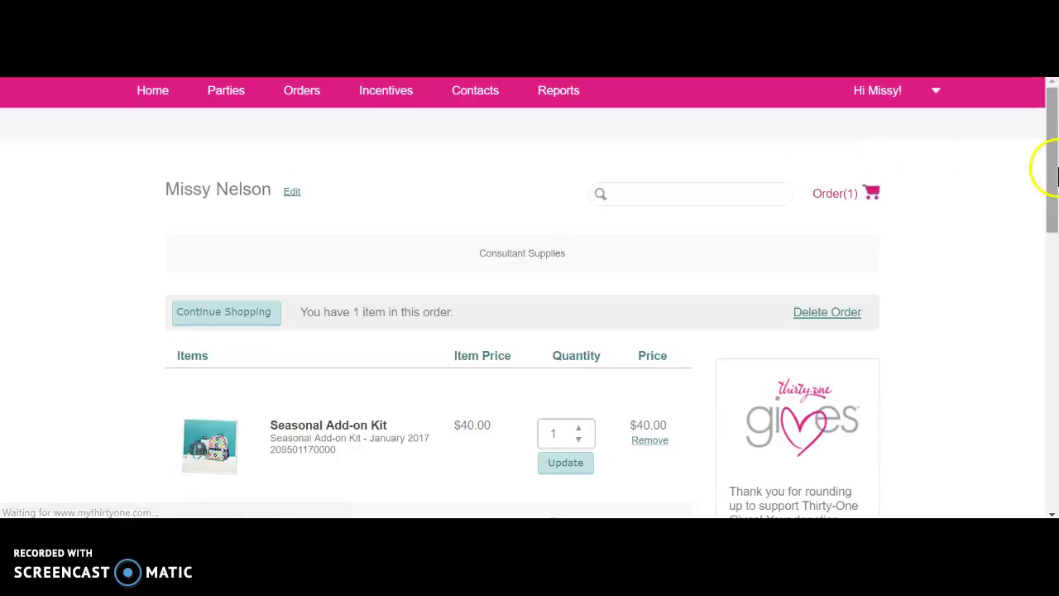
pyautogui.moveTo(1049, 166); pyautogui.dragTo(1052, 294)
pyautogui.click(643, 276)
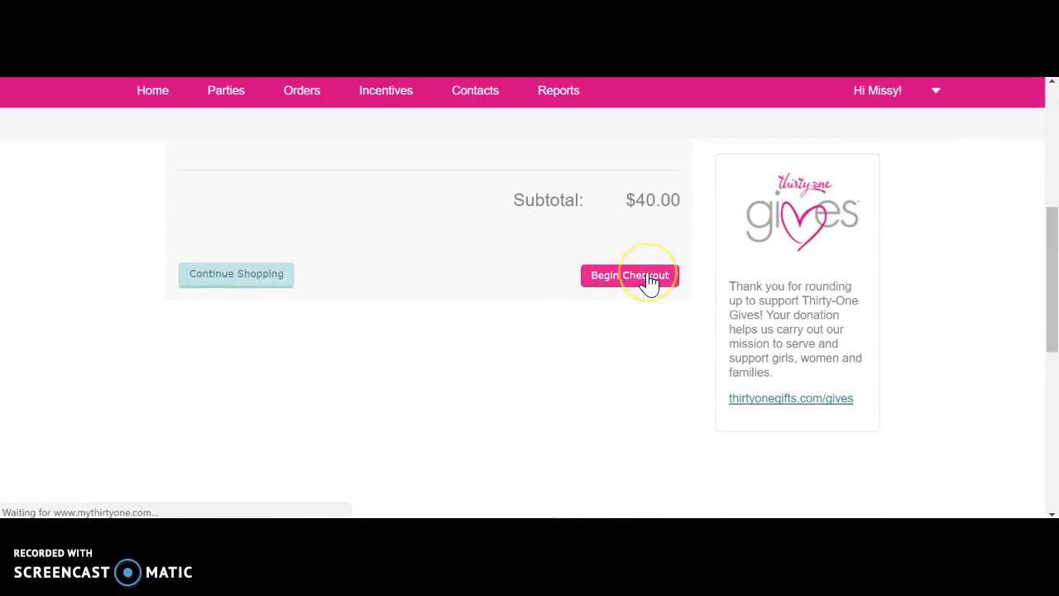
pyautogui.moveTo(1051, 166)
pyautogui.mouseDown()
pyautogui.moveTo(1047, 409)
pyautogui.moveTo(1029, 407)
pyautogui.mouseUp()
# - Pay the $50.74 balance with My On-File Card, submit the order, and dismiss the confirmation
pyautogui.click(282, 320)
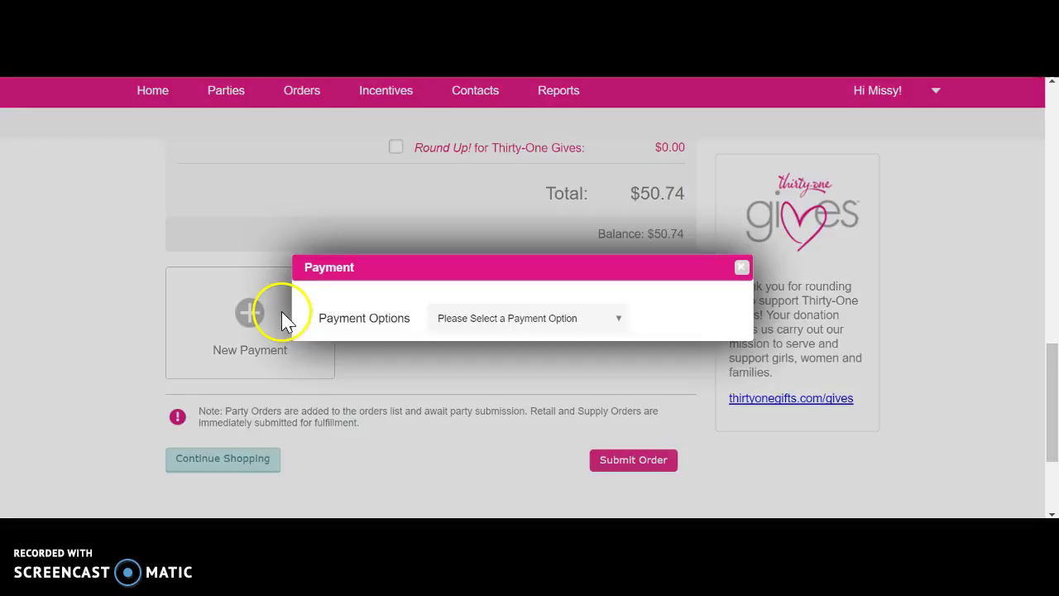
pyautogui.click(579, 319)
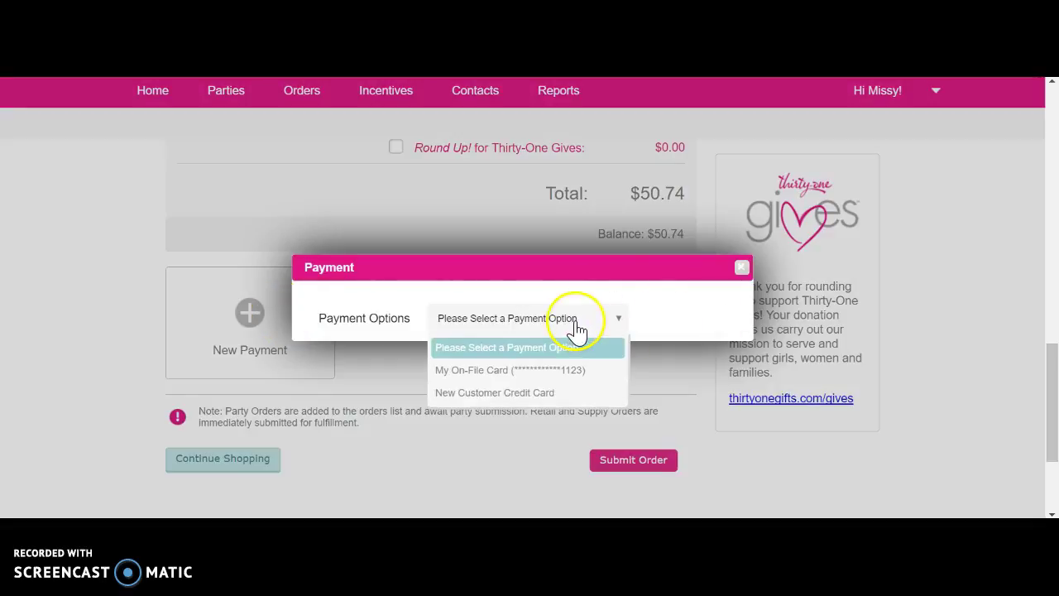
pyautogui.click(546, 374)
pyautogui.moveTo(1047, 359); pyautogui.dragTo(1048, 388)
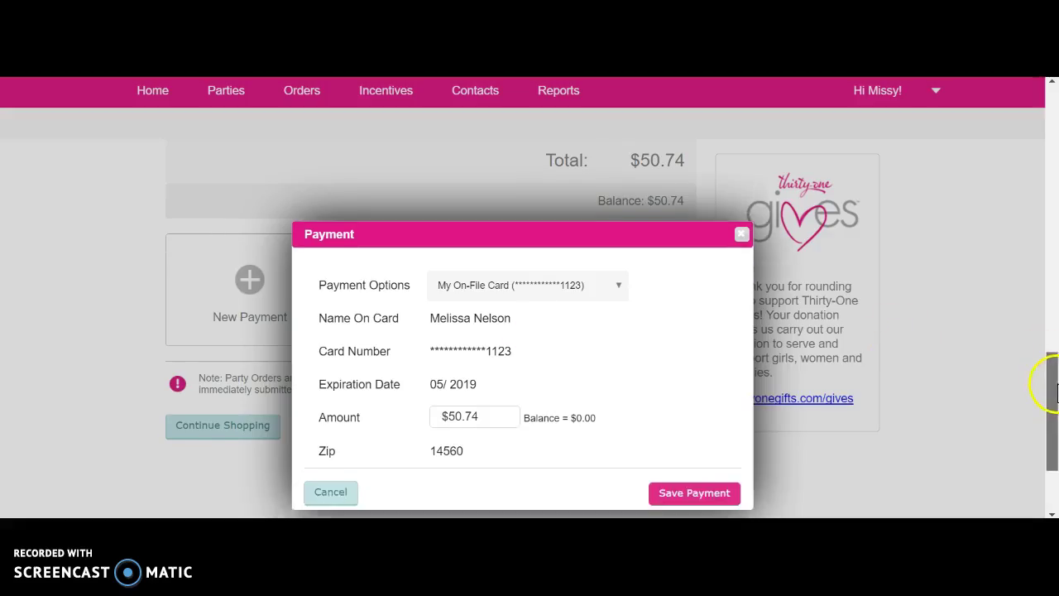
pyautogui.click(703, 484)
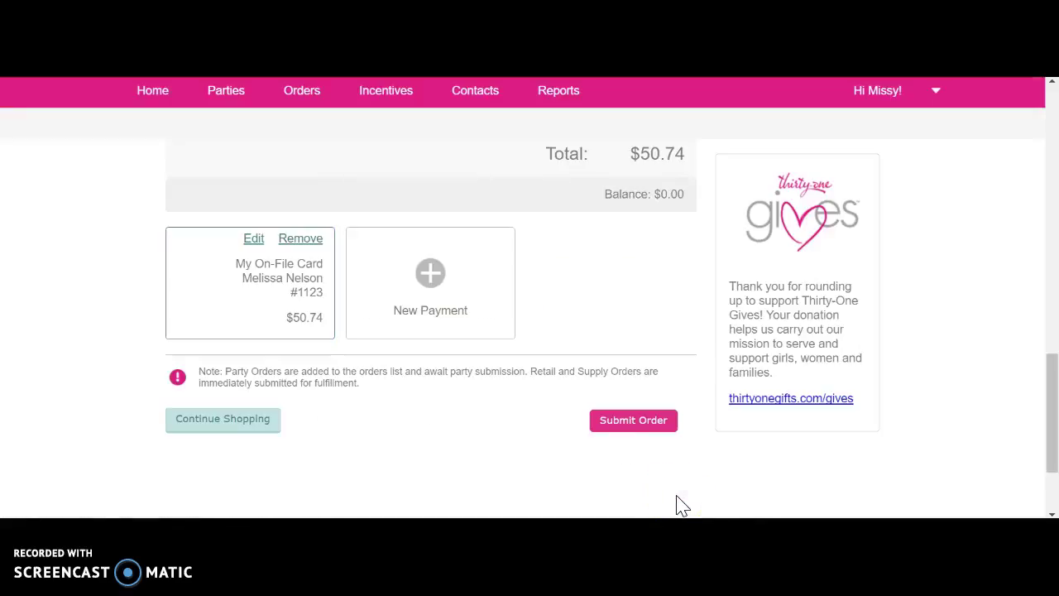
pyautogui.click(637, 432)
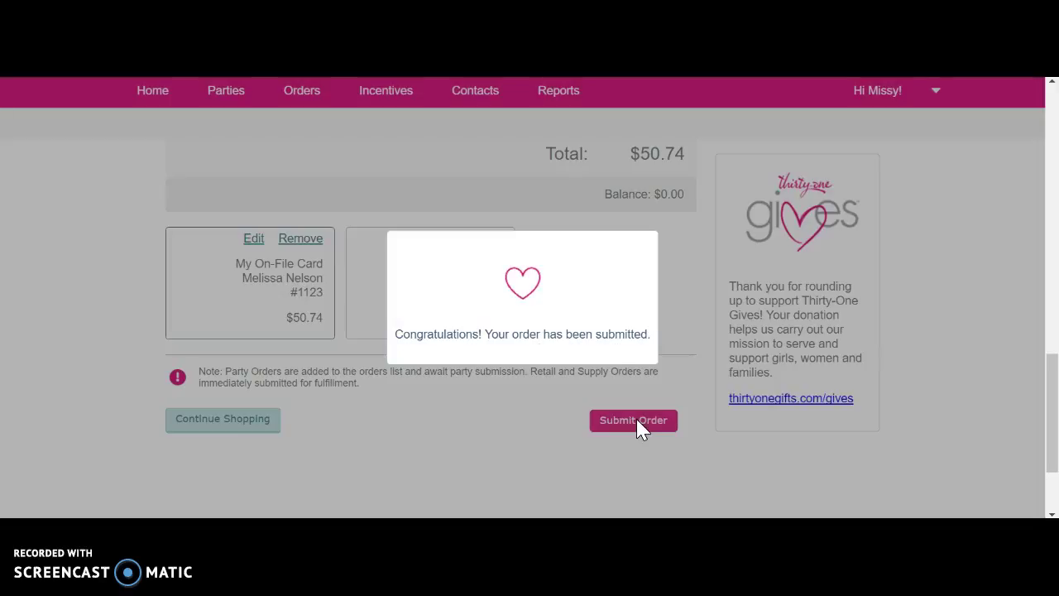
pyautogui.click(639, 424)
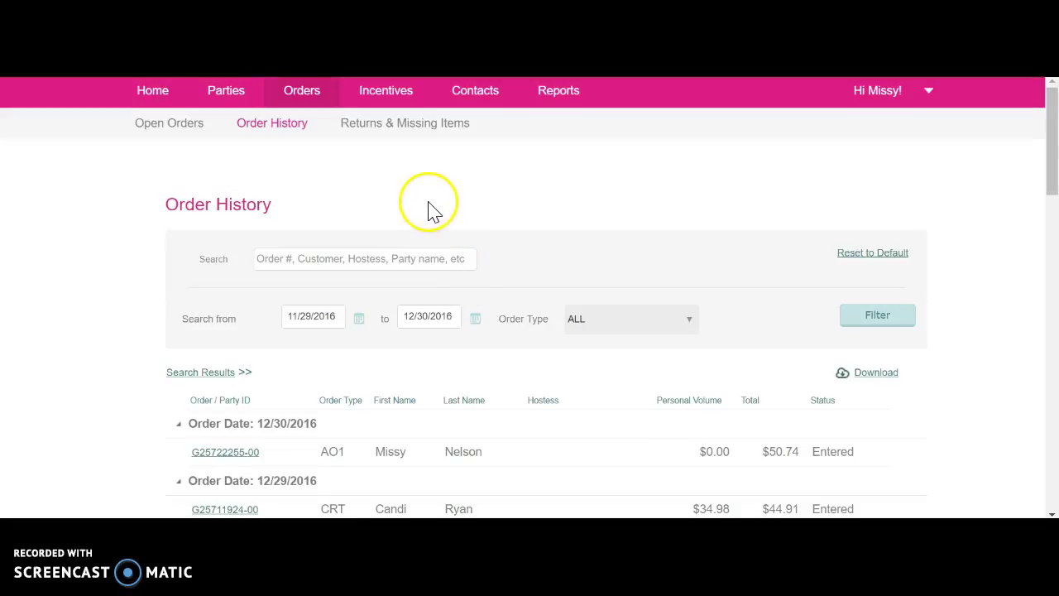
pyautogui.moveTo(302, 90)
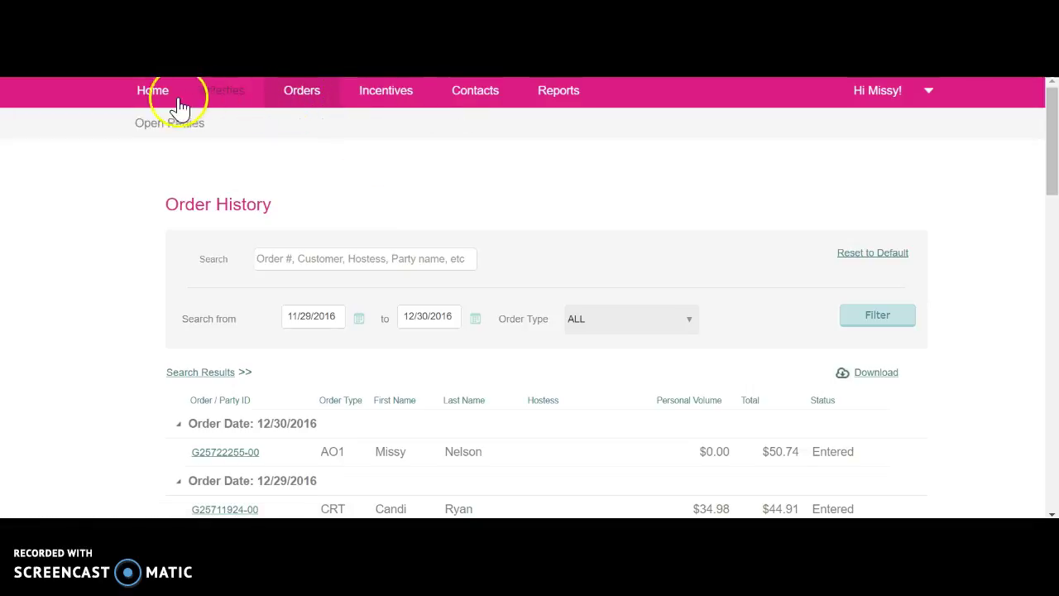
# - Create a new Business Supply Order - Spring with the consultant's details and save it
pyautogui.click(150, 93)
pyautogui.click(304, 96)
pyautogui.click(850, 202)
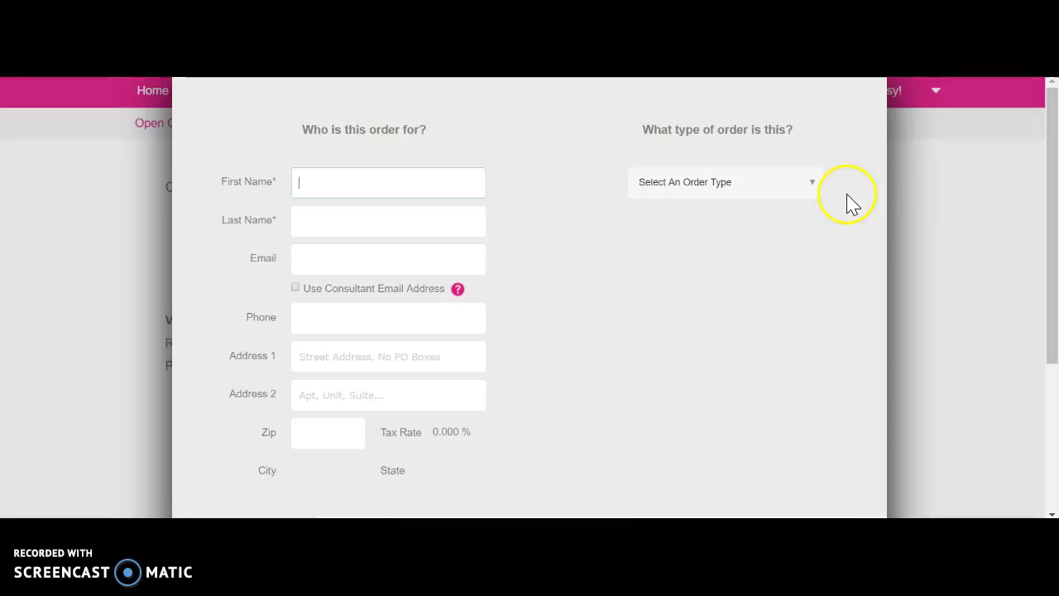
pyautogui.click(769, 190)
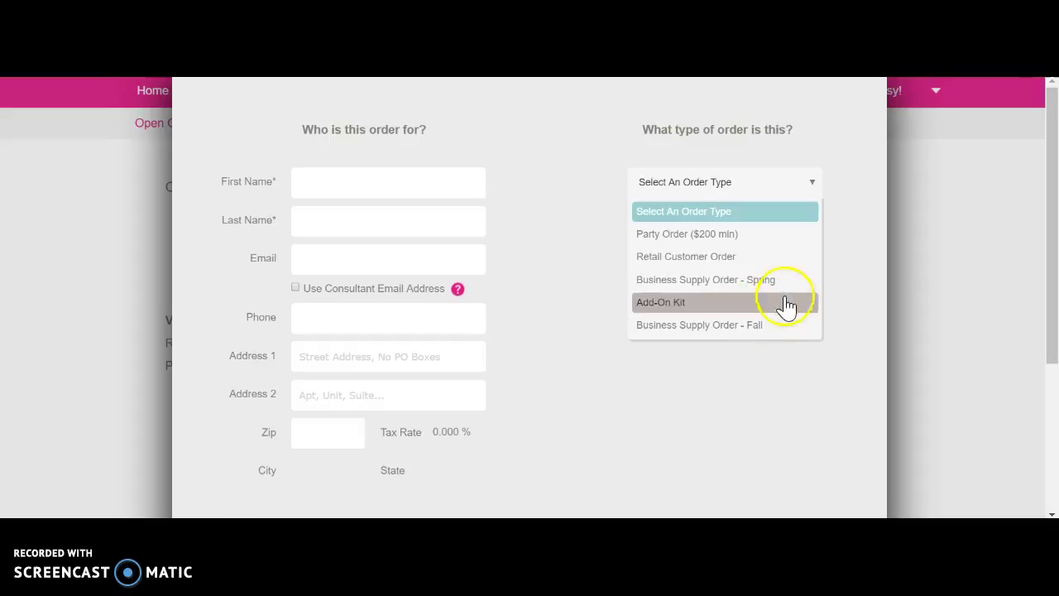
pyautogui.click(778, 282)
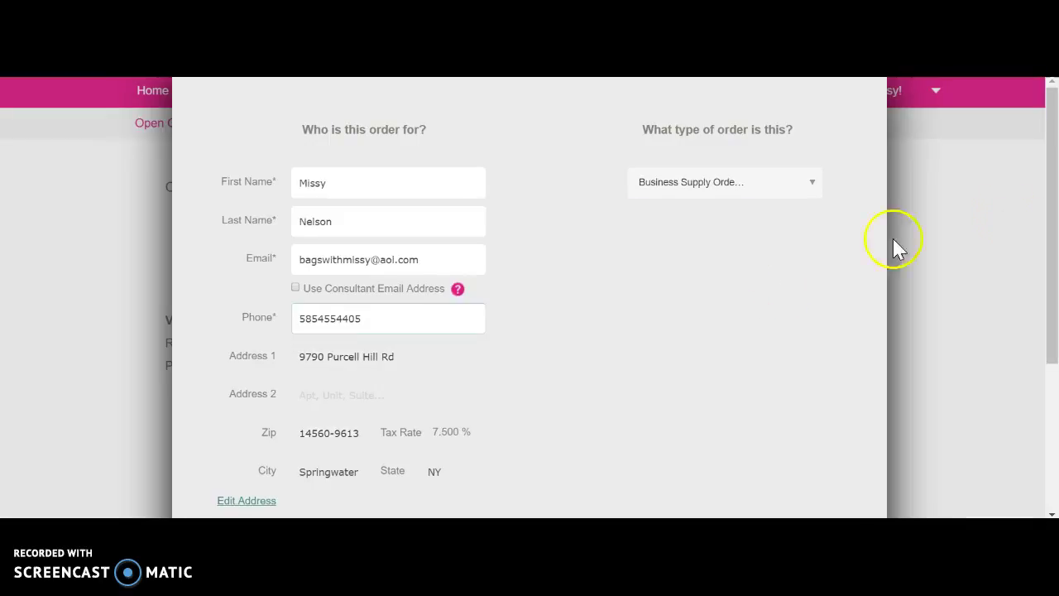
pyautogui.moveTo(1048, 231); pyautogui.dragTo(1047, 307)
pyautogui.click(801, 468)
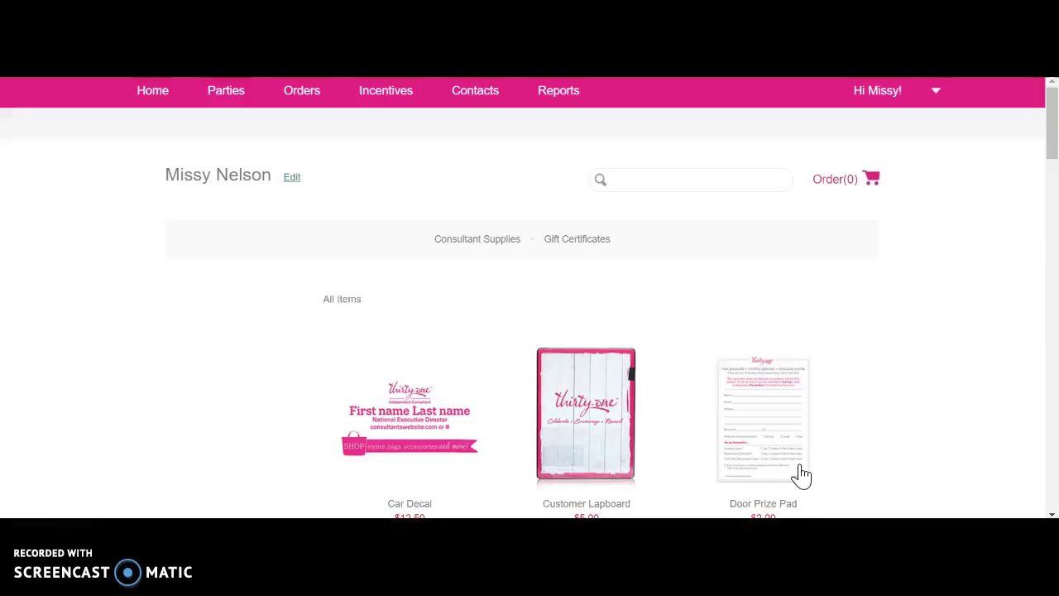
# - Scroll the supplies catalog down to the Hostess Goodie Grab Bag - Large tile
pyautogui.moveTo(1049, 134); pyautogui.dragTo(1052, 174)
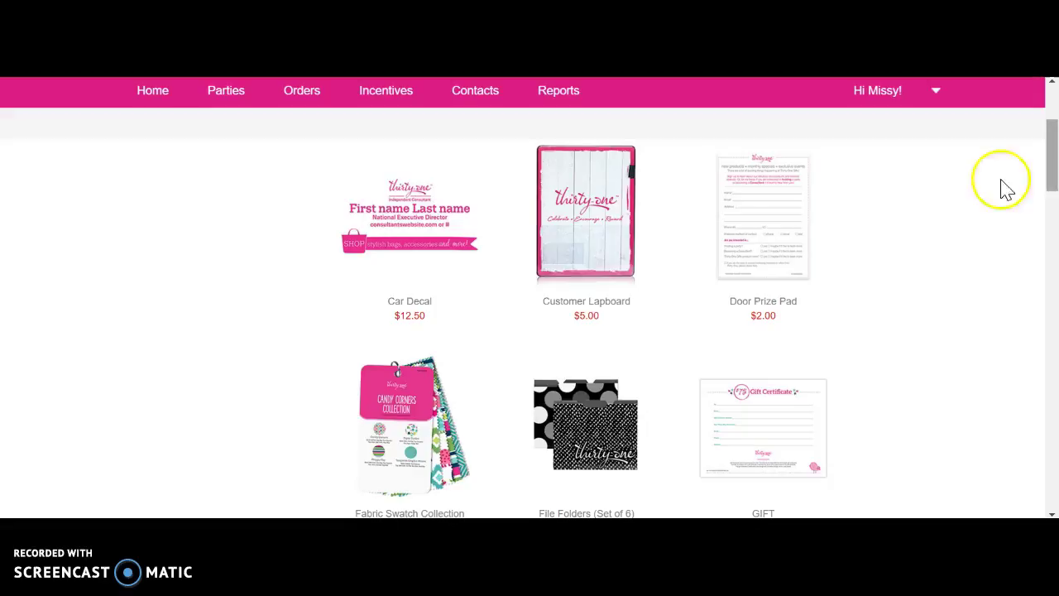
pyautogui.moveTo(585, 413)
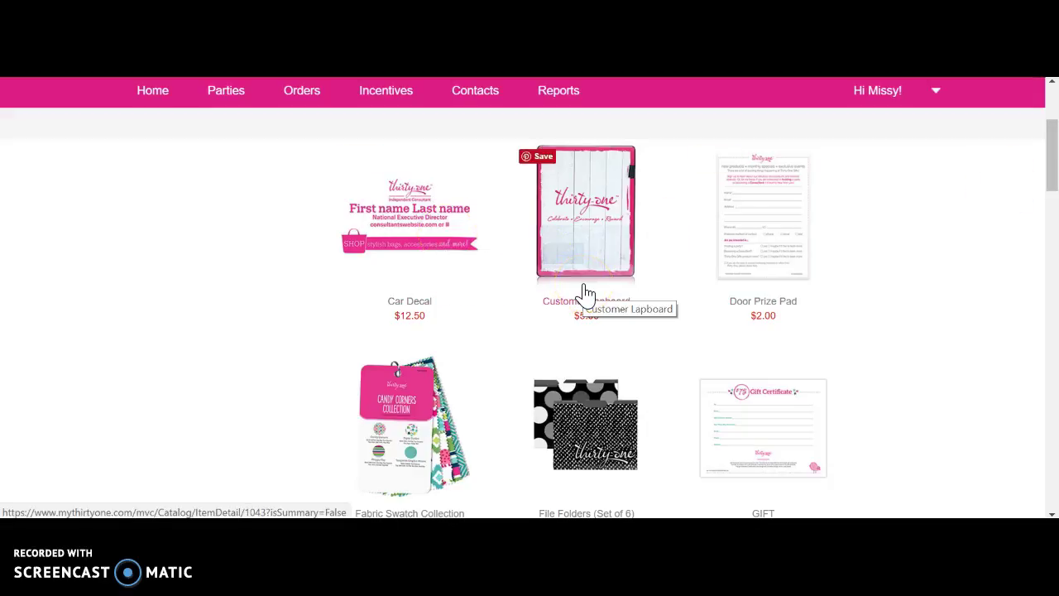
pyautogui.moveTo(1052, 133); pyautogui.dragTo(1046, 203)
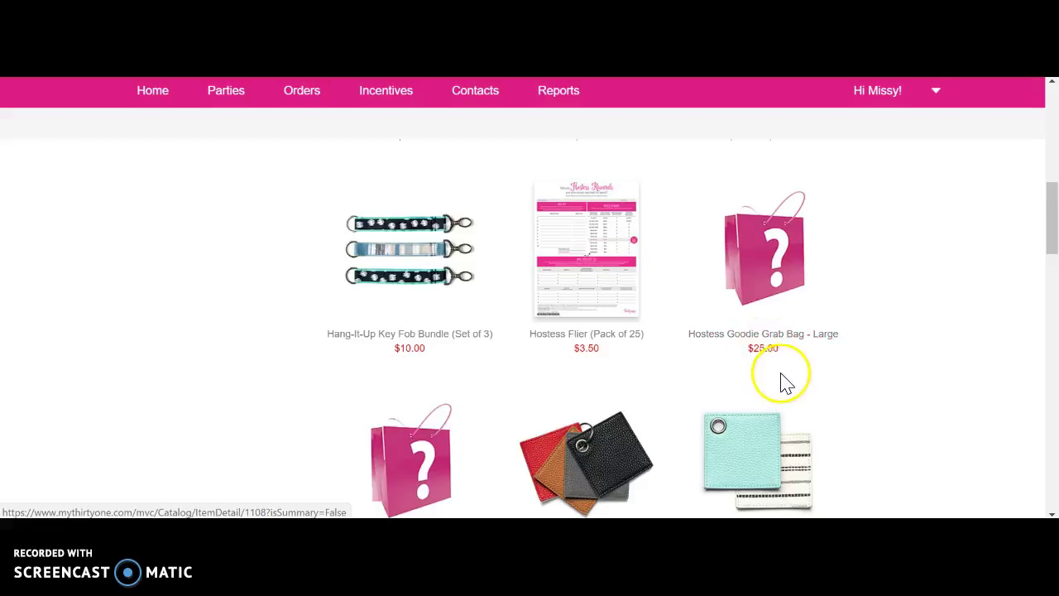
# - Add one $25 Hostess Goodie Grab Bag in size Large to the order
pyautogui.click(764, 349)
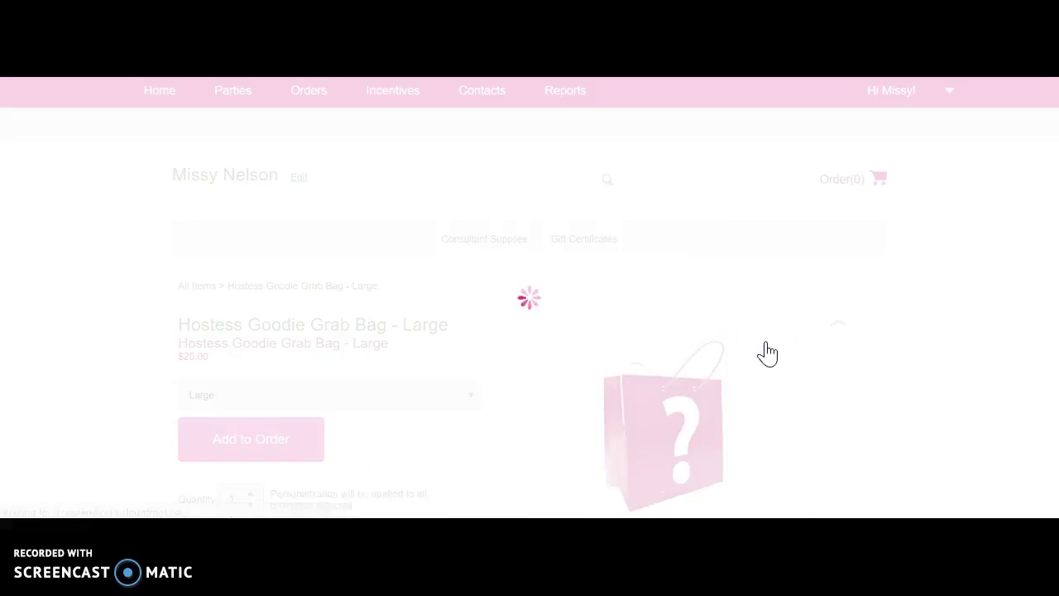
pyautogui.moveTo(1050, 189); pyautogui.dragTo(1054, 236)
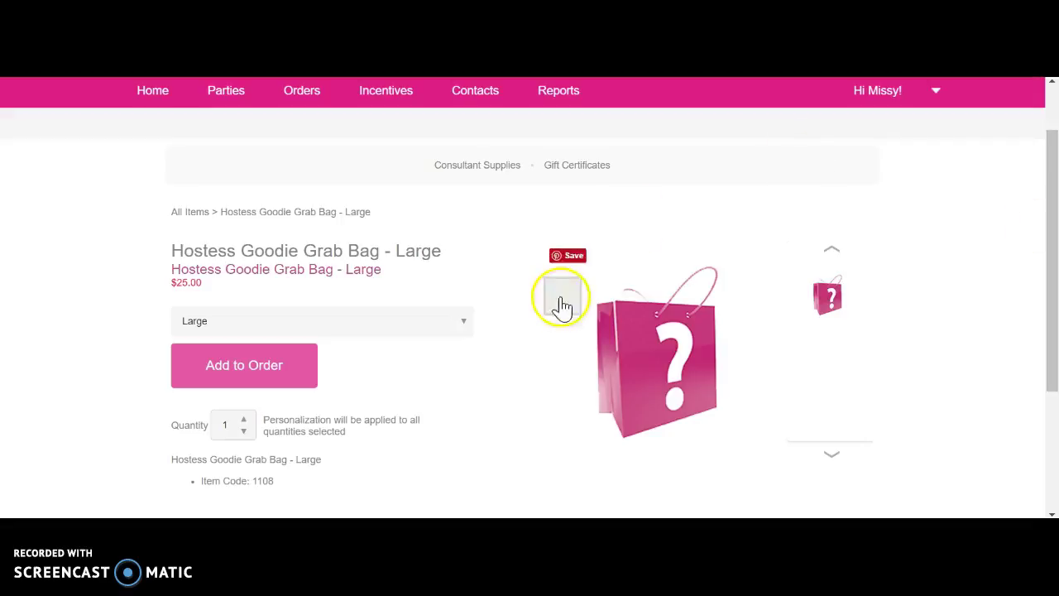
pyautogui.click(420, 338)
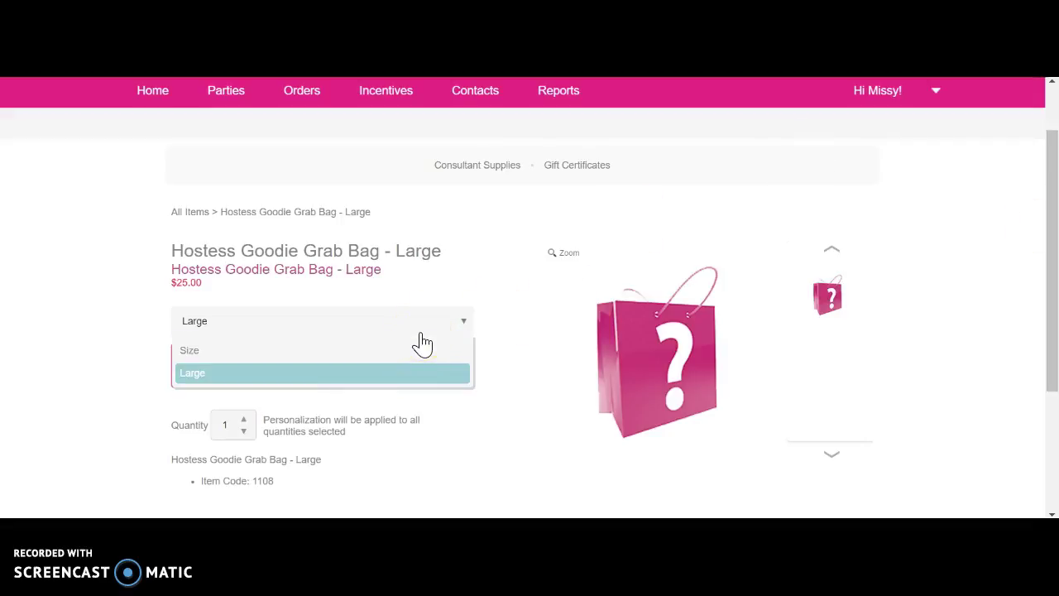
pyautogui.click(537, 300)
pyautogui.click(388, 333)
pyautogui.click(488, 333)
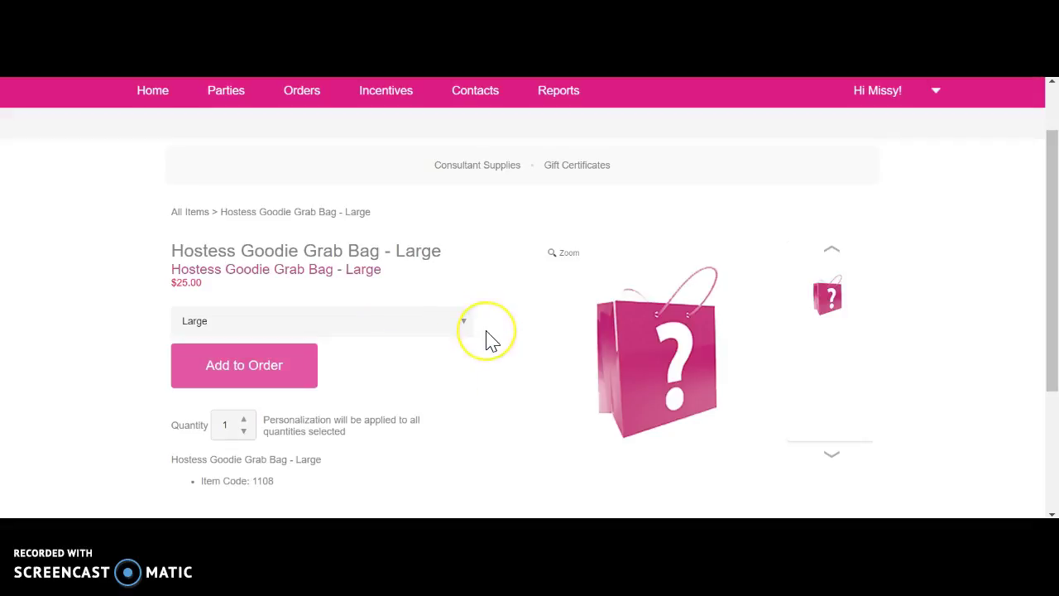
pyautogui.click(254, 377)
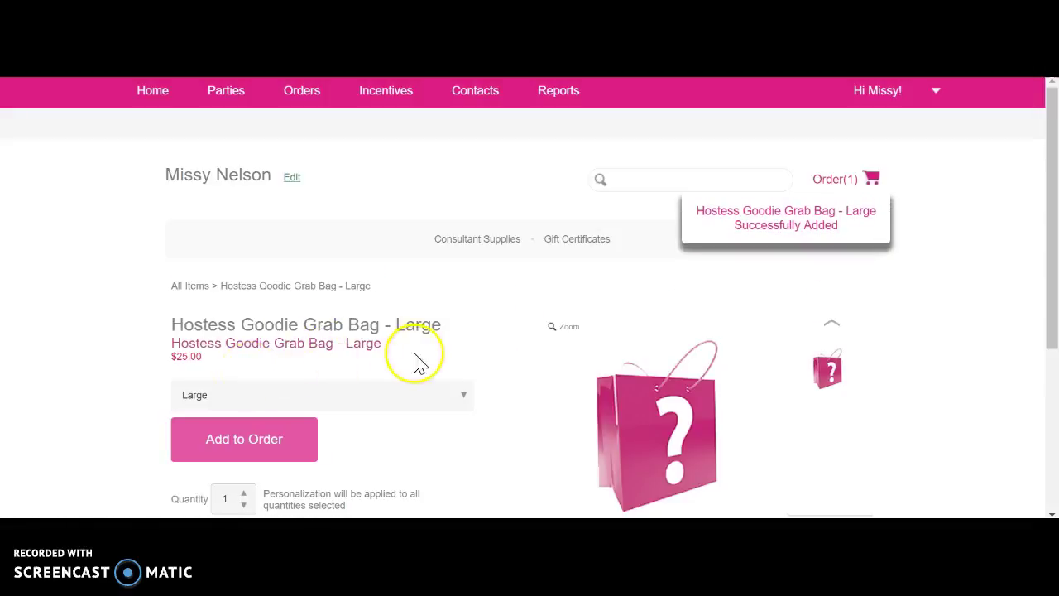
# - Open the one-item cart and expand the grab bag's contents, from Essential Storage Tote to Magnetic Bookmark
pyautogui.click(836, 184)
pyautogui.moveTo(1048, 166); pyautogui.dragTo(887, 217)
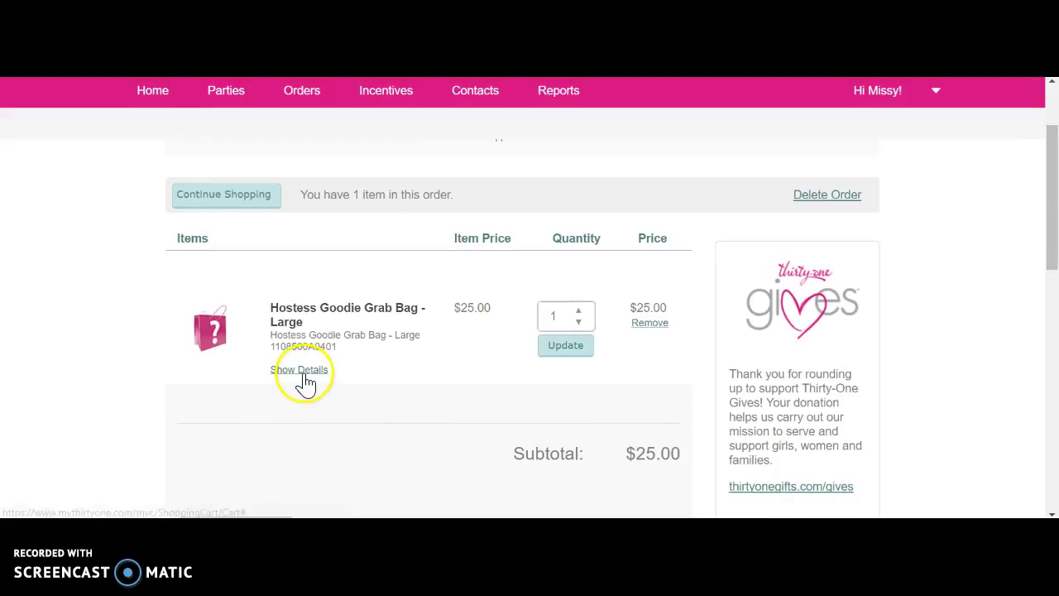
pyautogui.click(303, 374)
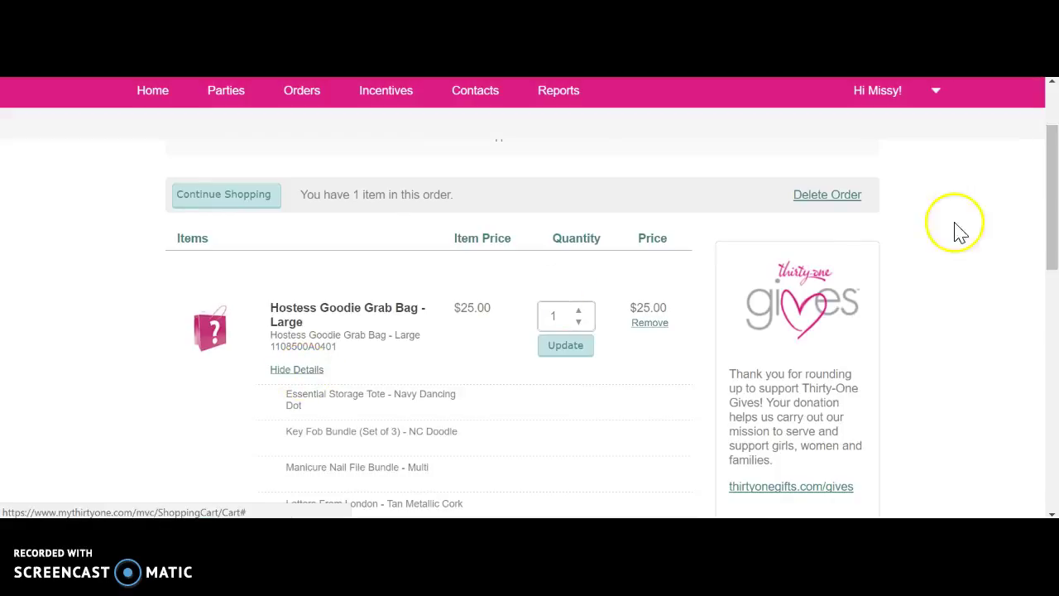
pyautogui.moveTo(1056, 187); pyautogui.dragTo(1056, 234)
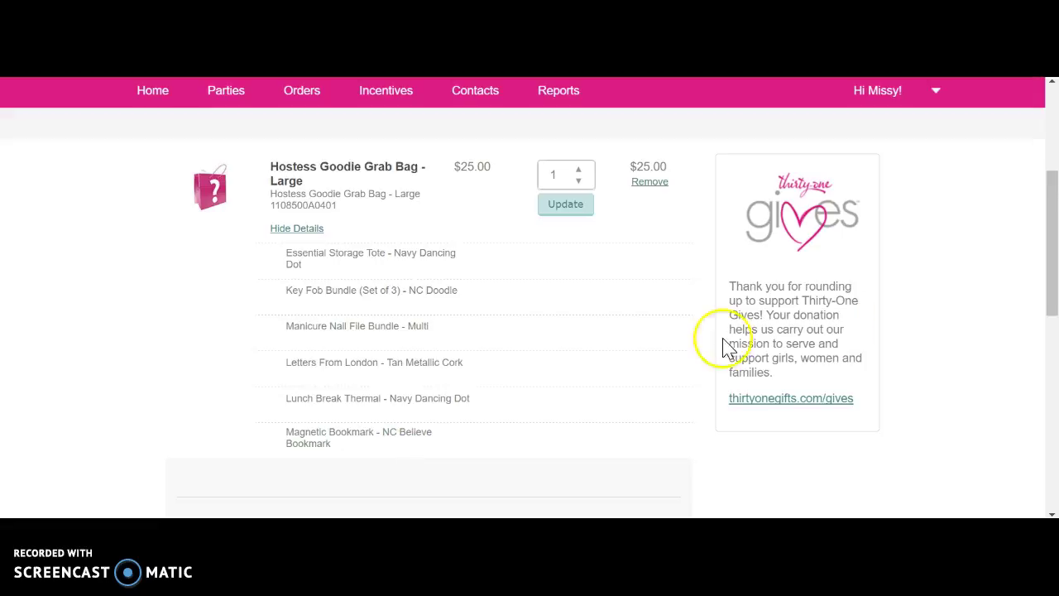
# - Page through Consultant Supplies to bring up the $15 Thirty-One Catalog (Pack of 25) - Spring 2017
pyautogui.moveTo(1051, 219); pyautogui.dragTo(1041, 166)
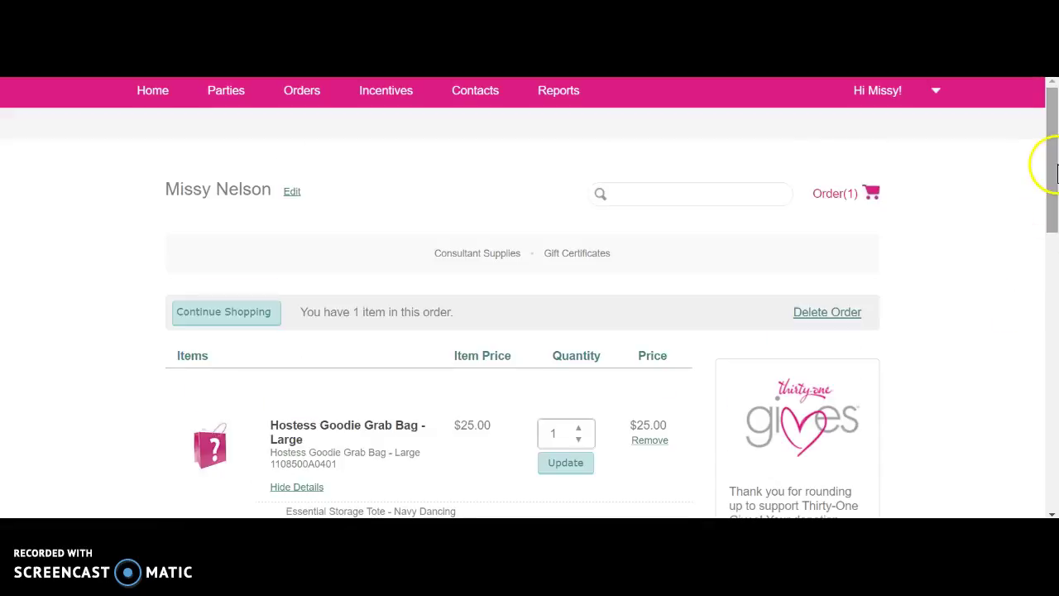
pyautogui.click(483, 265)
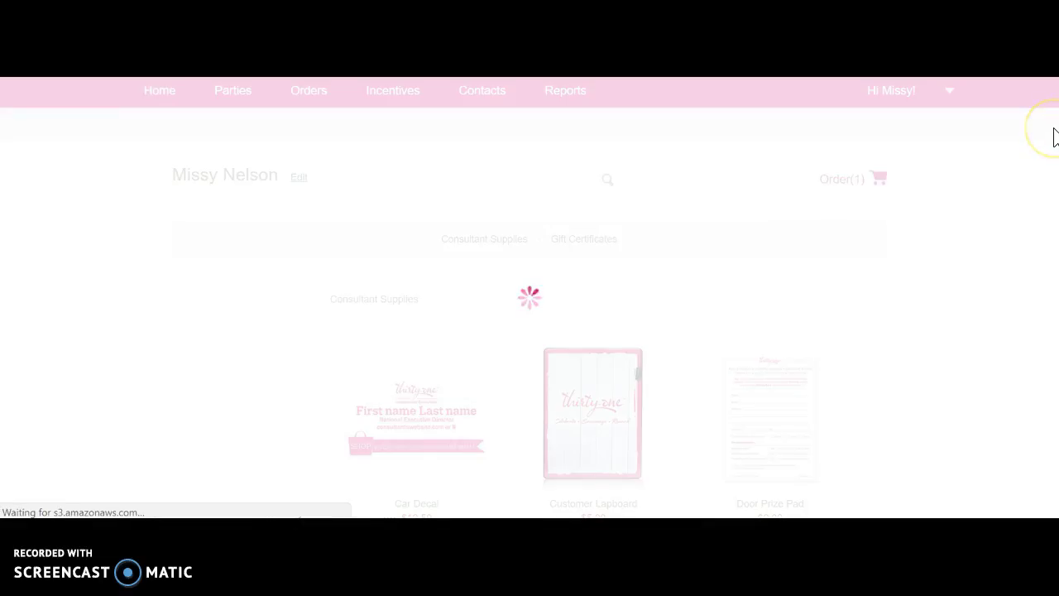
pyautogui.moveTo(1052, 145); pyautogui.dragTo(1049, 421)
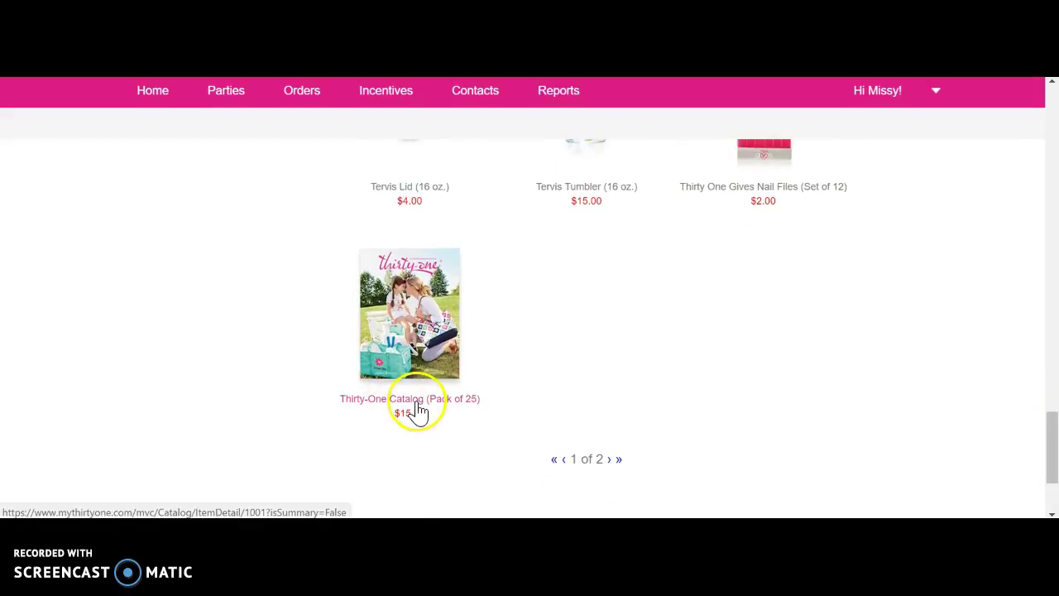
pyautogui.click(612, 462)
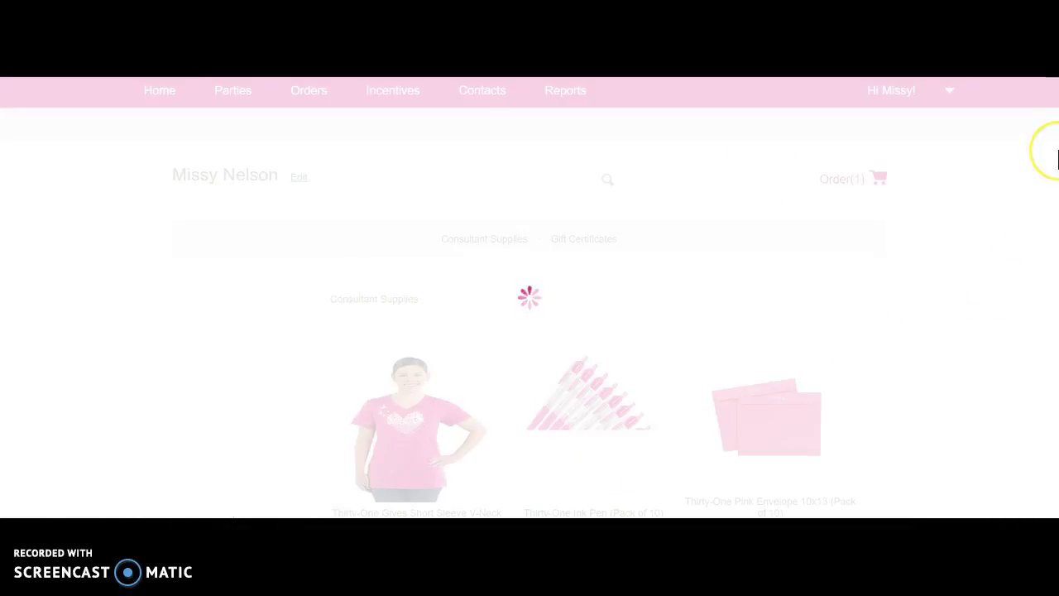
pyautogui.moveTo(1057, 157); pyautogui.dragTo(1050, 299)
pyautogui.click(564, 465)
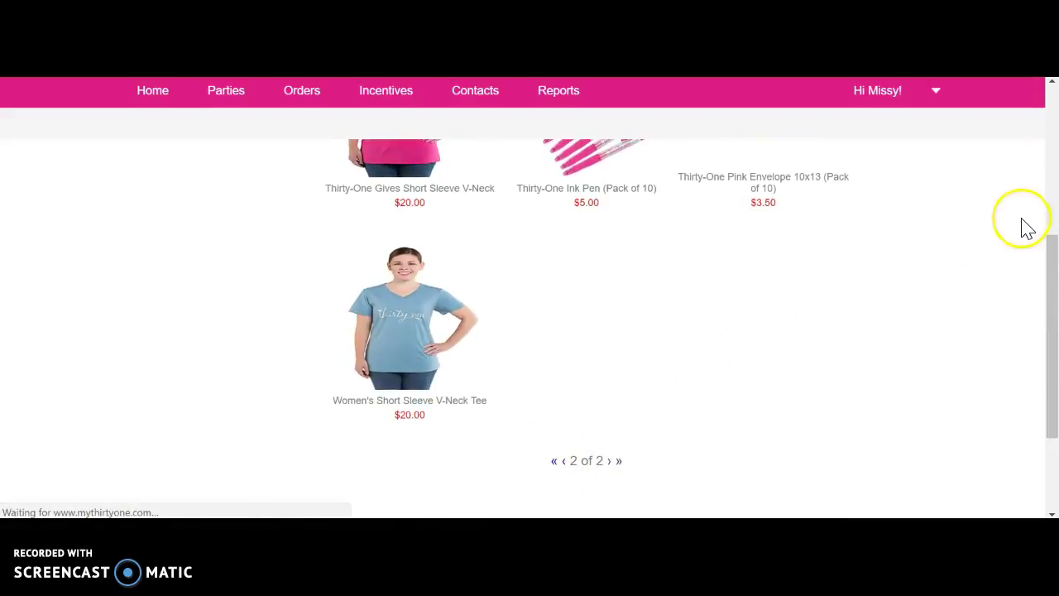
pyautogui.moveTo(1054, 99); pyautogui.dragTo(1054, 412)
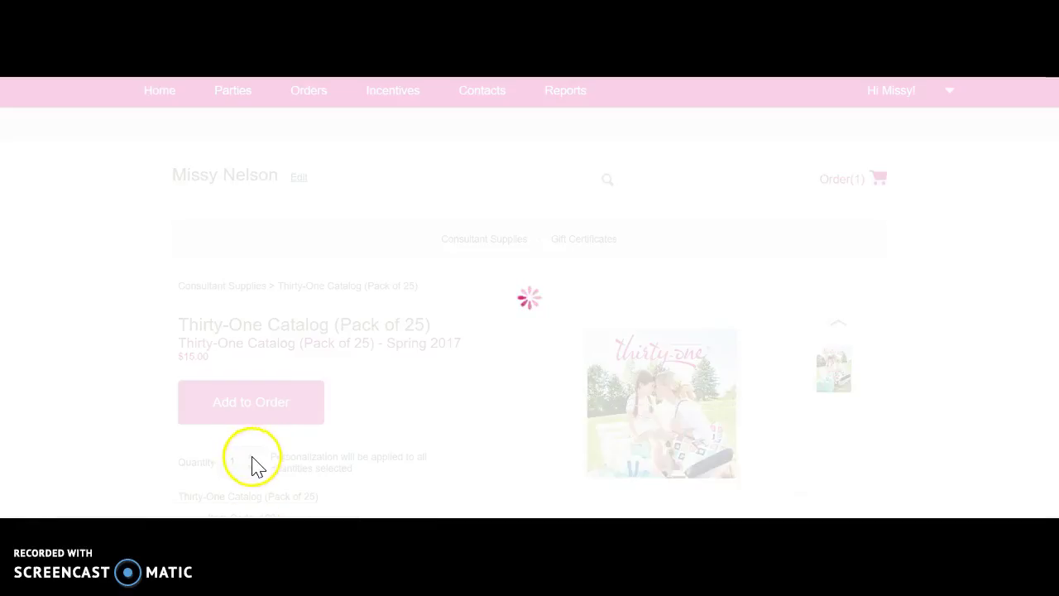
# - Add five Thirty-One Catalog packs to the order, making six items and a $100 subtotal
pyautogui.click(258, 404)
pyautogui.moveTo(852, 179)
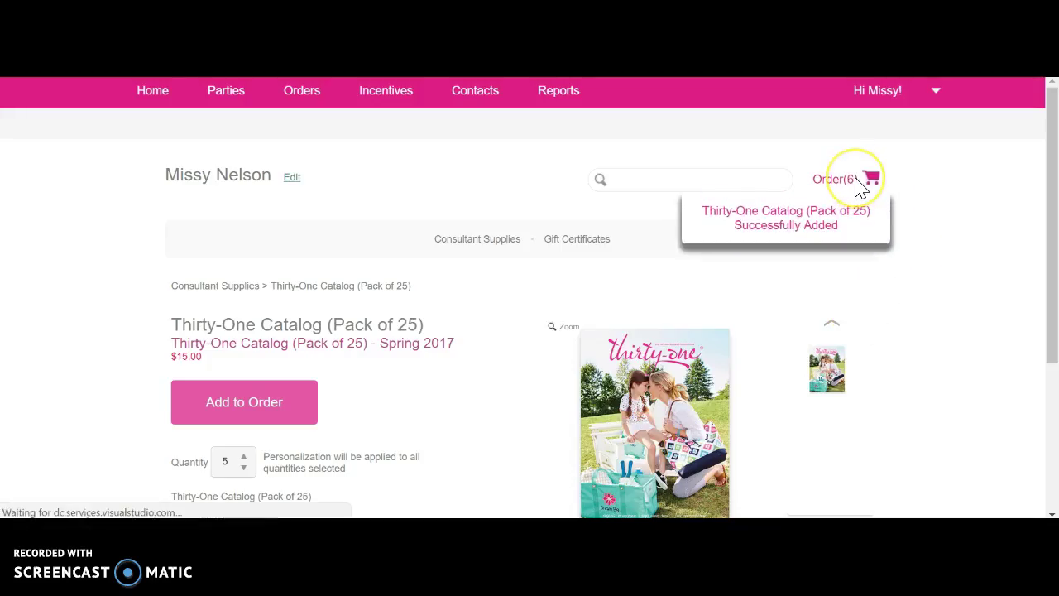
pyautogui.click(861, 187)
pyautogui.moveTo(1050, 166); pyautogui.dragTo(1049, 359)
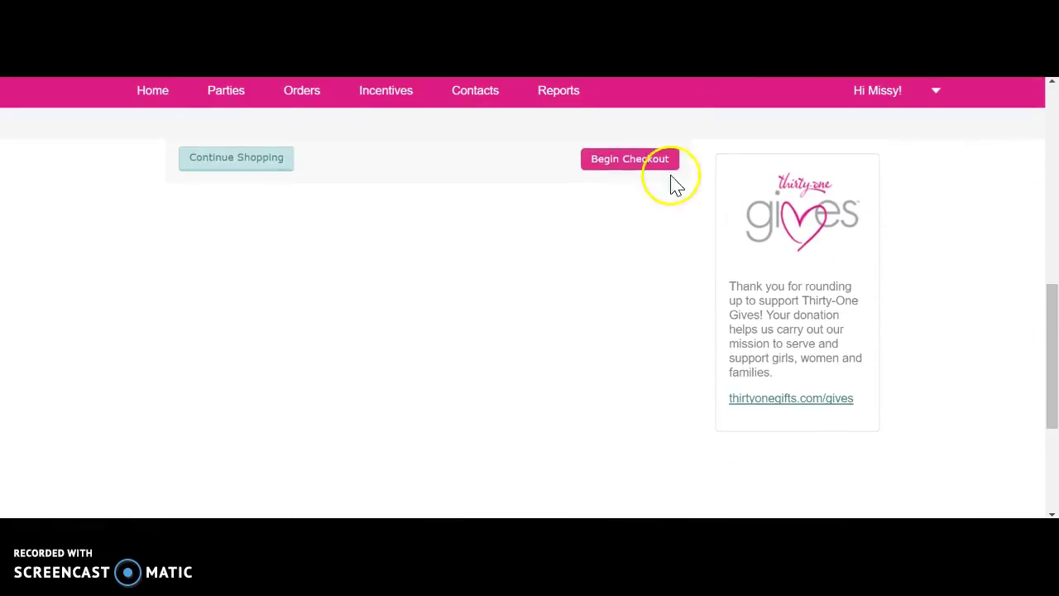
# - Begin checkout and open the New Payment dialog, closing it without choosing a method
pyautogui.click(651, 176)
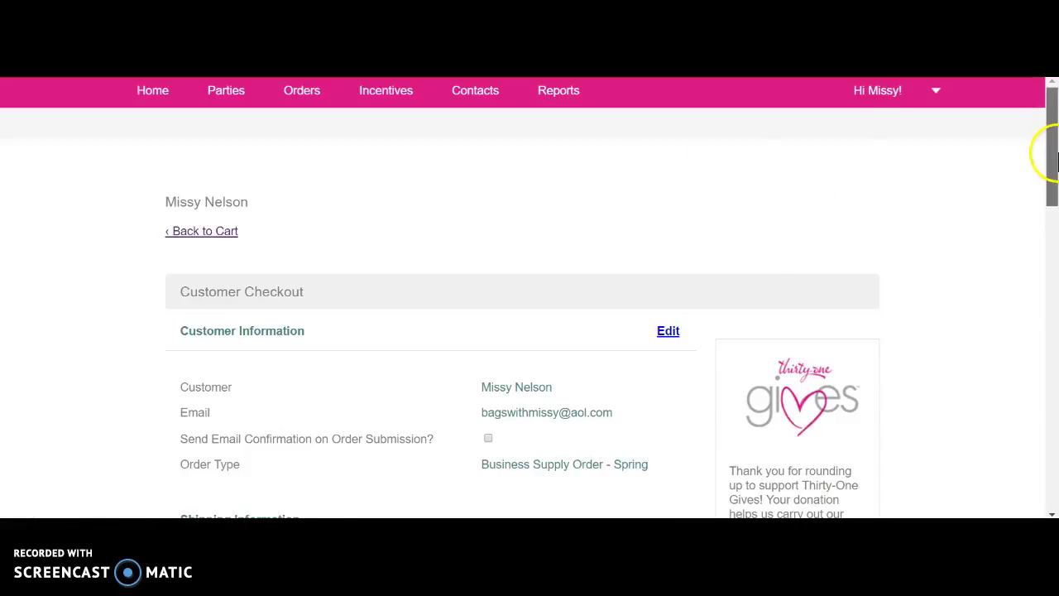
pyautogui.moveTo(1052, 158); pyautogui.dragTo(1053, 451)
pyautogui.click(306, 201)
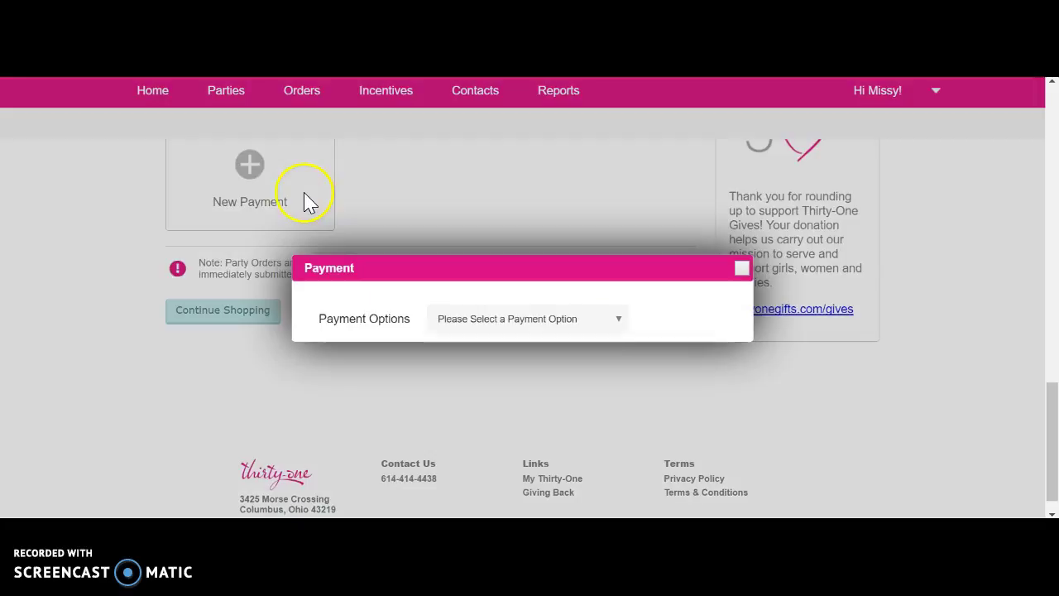
pyautogui.click(741, 268)
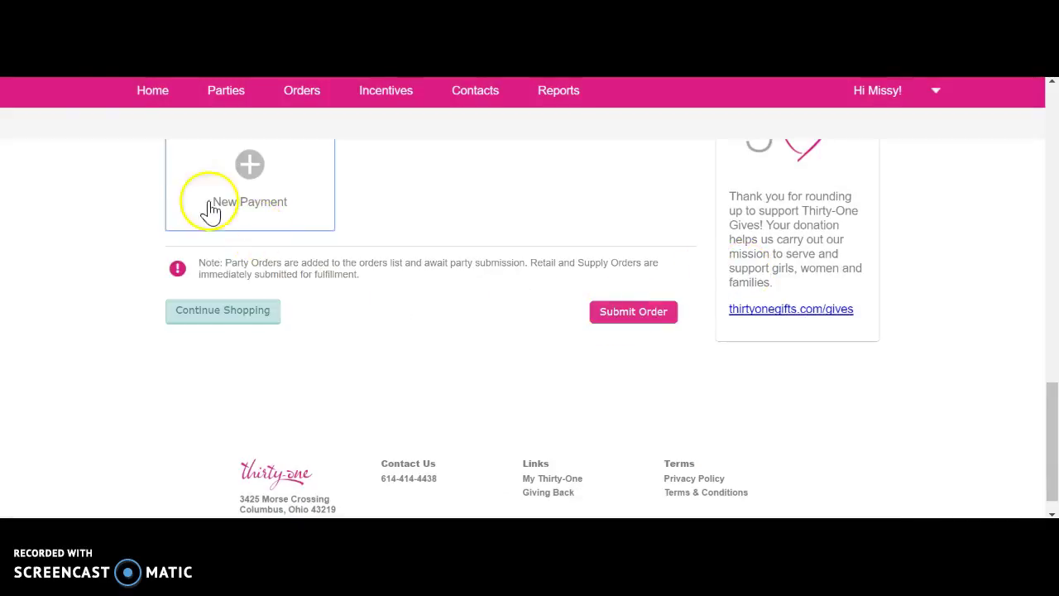